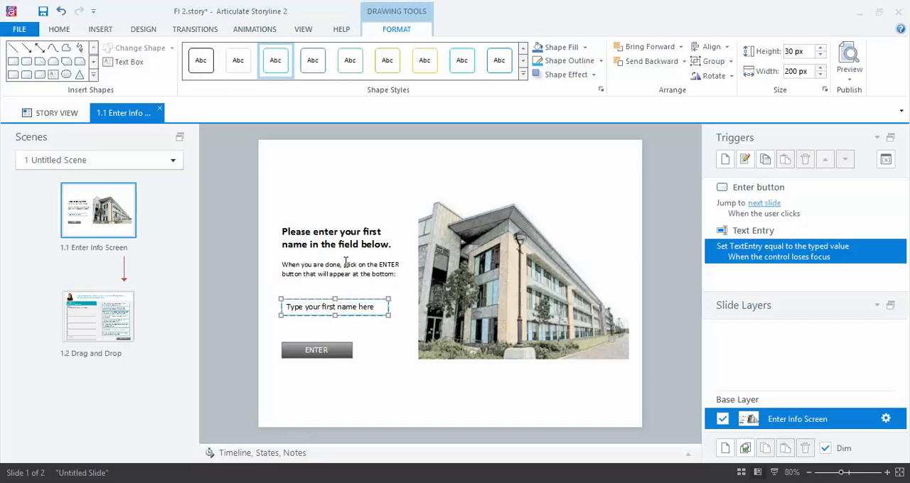
Step: Rename the TextEntry project variable to FirstName
left_click(372, 401)
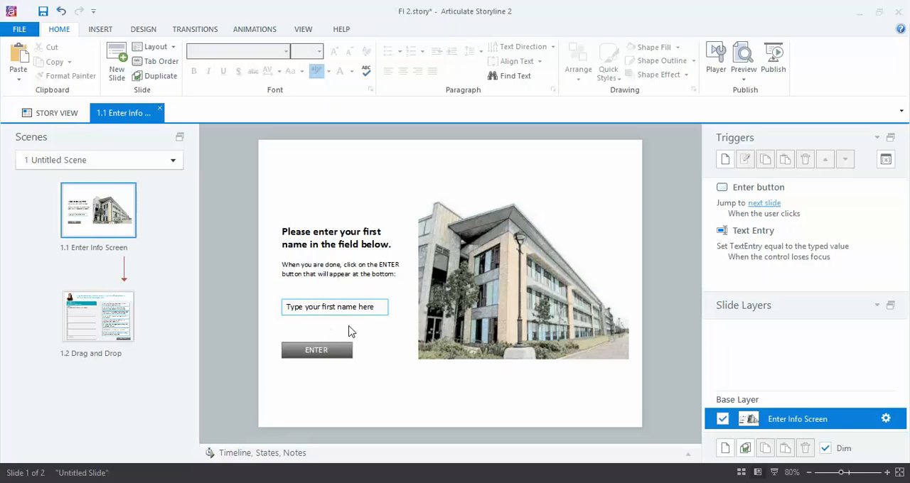
left_click(886, 161)
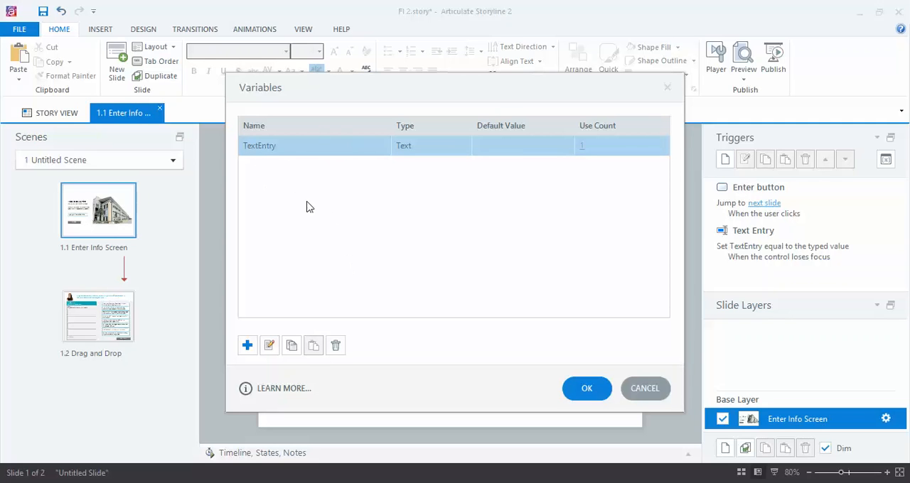
left_click(260, 145)
left_click(278, 146)
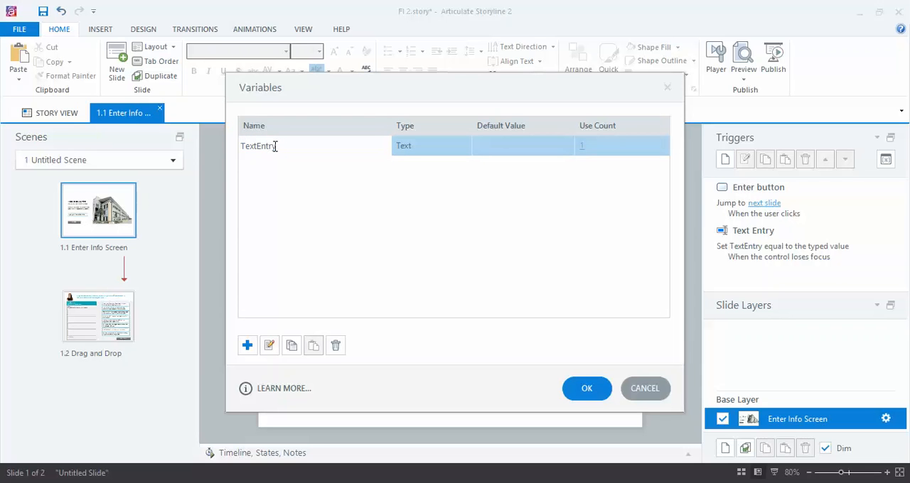
left_click_drag(276, 146, 241, 147)
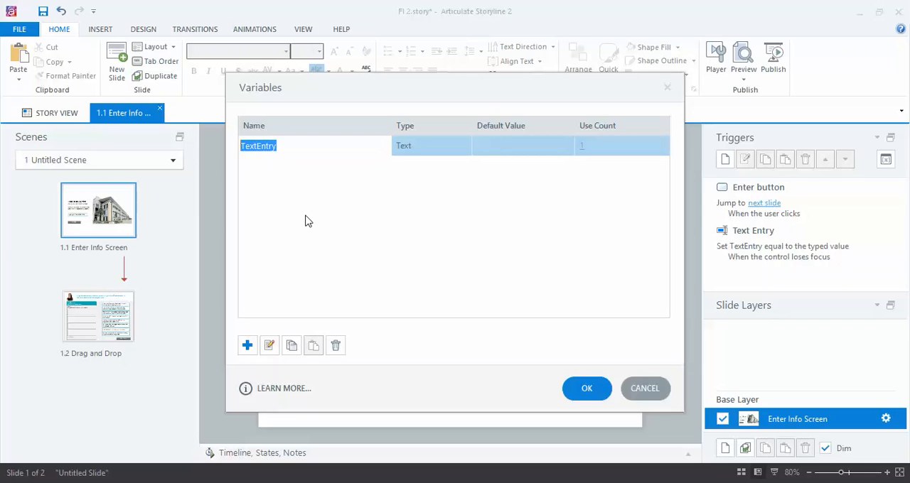
type("FirstName")
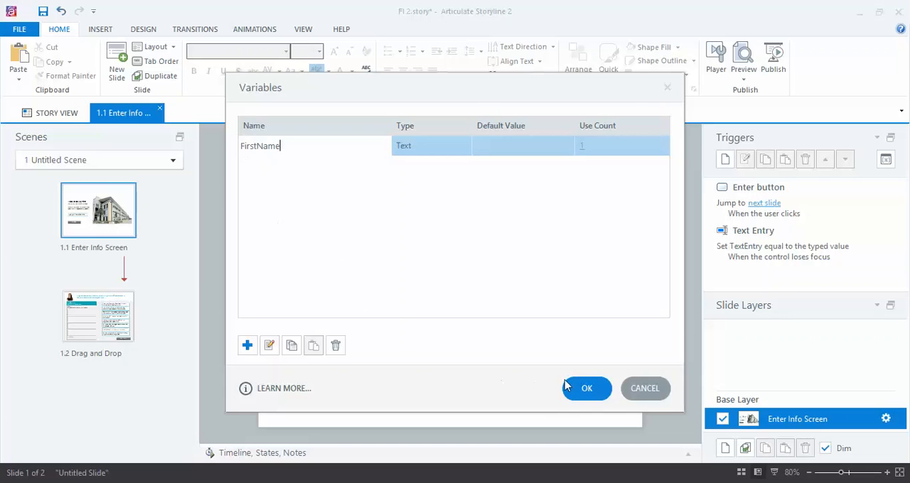
left_click(586, 389)
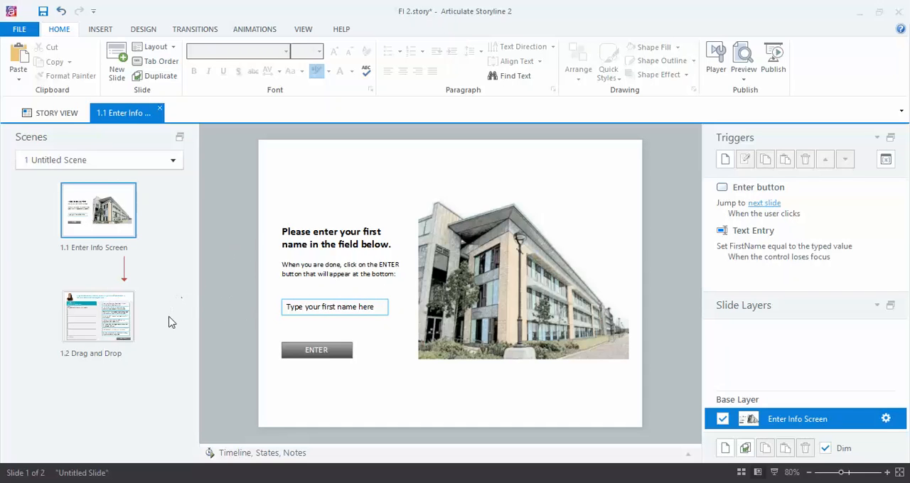
left_click(98, 319)
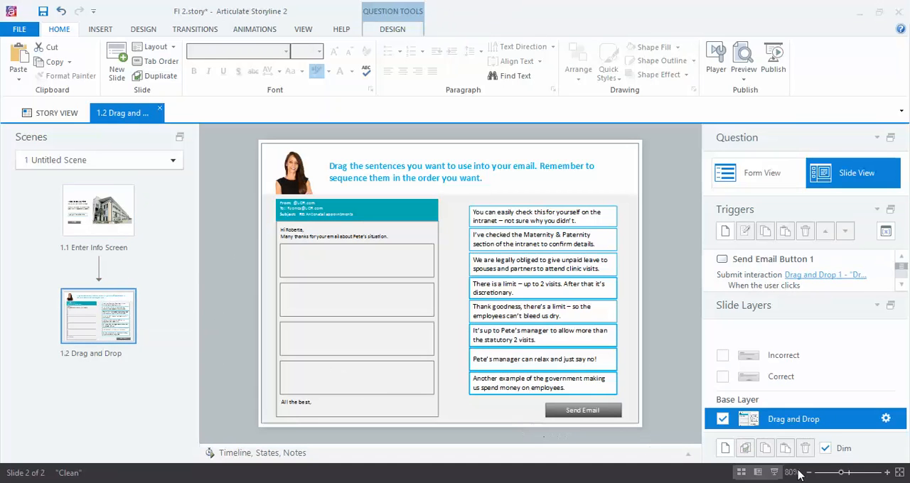
left_click(887, 473)
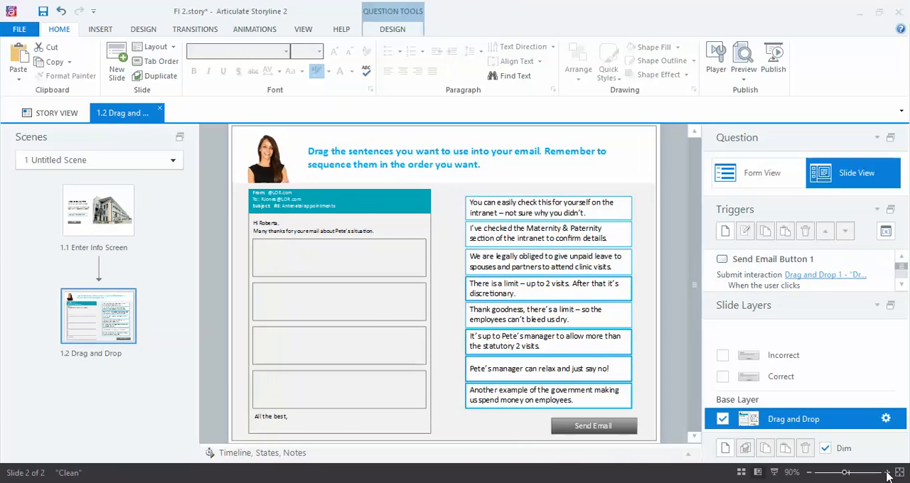
left_click(887, 473)
left_click(887, 473)
left_click(887, 473)
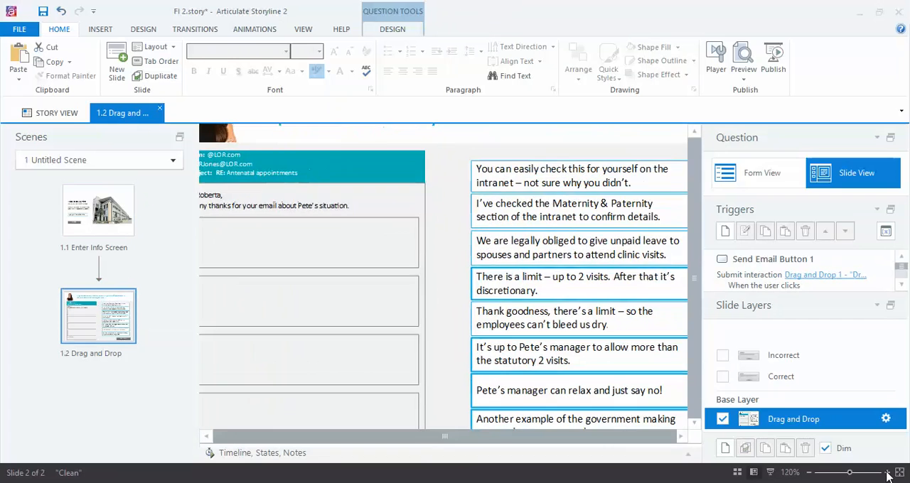
left_click(888, 473)
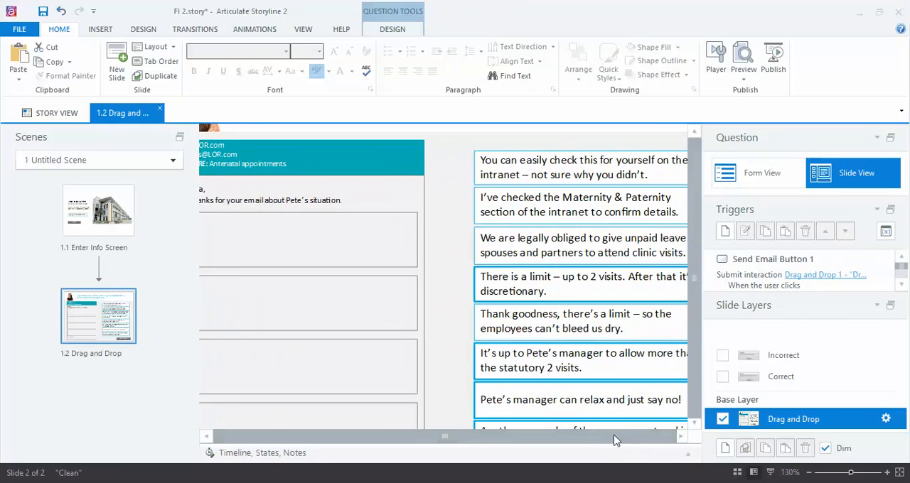
left_click_drag(615, 439, 577, 440)
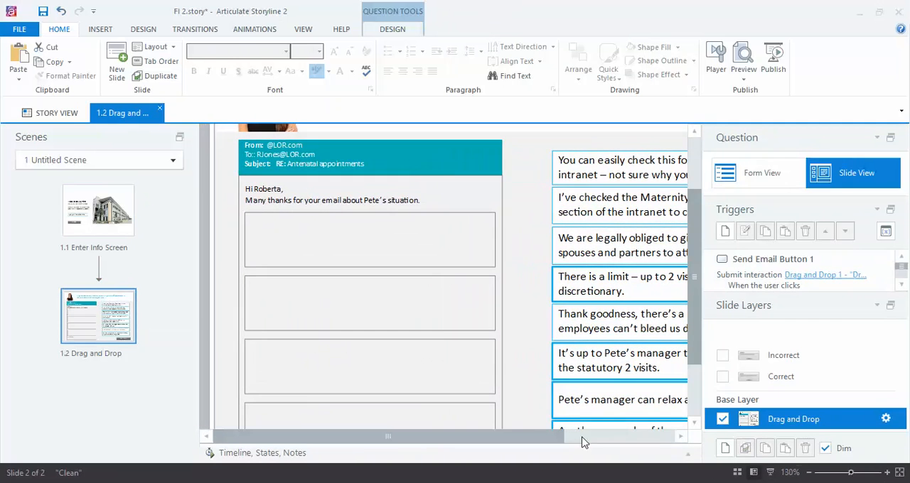
left_click(888, 473)
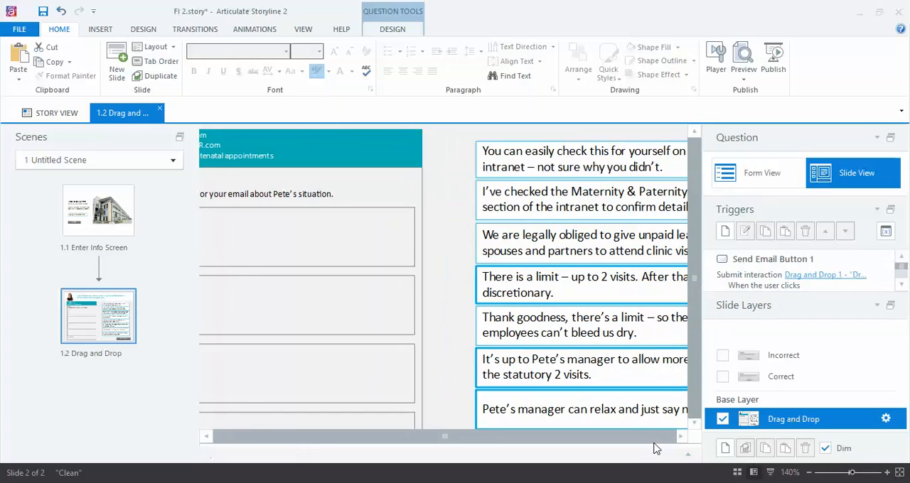
left_click_drag(647, 438, 581, 438)
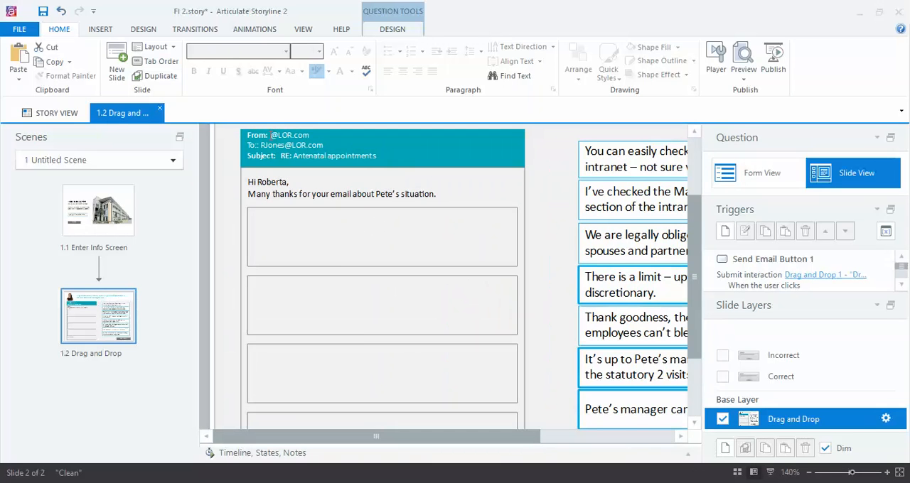
left_click(272, 136)
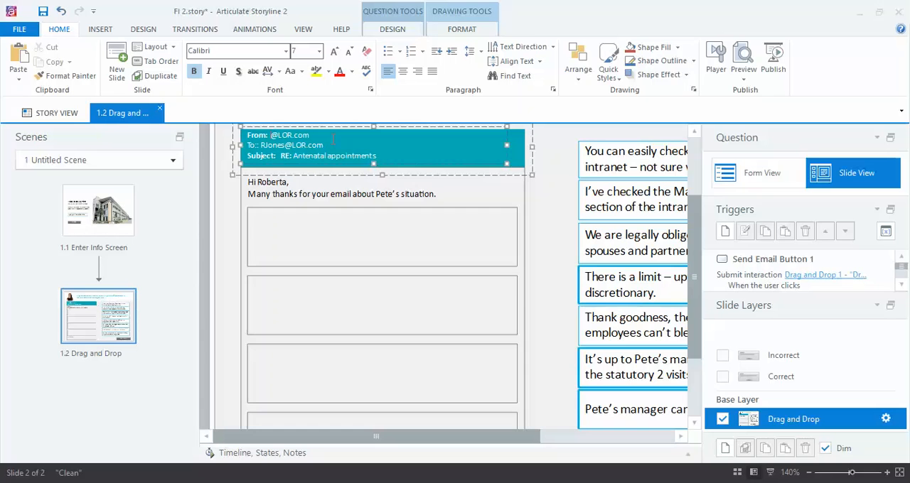
type("%FirstName%")
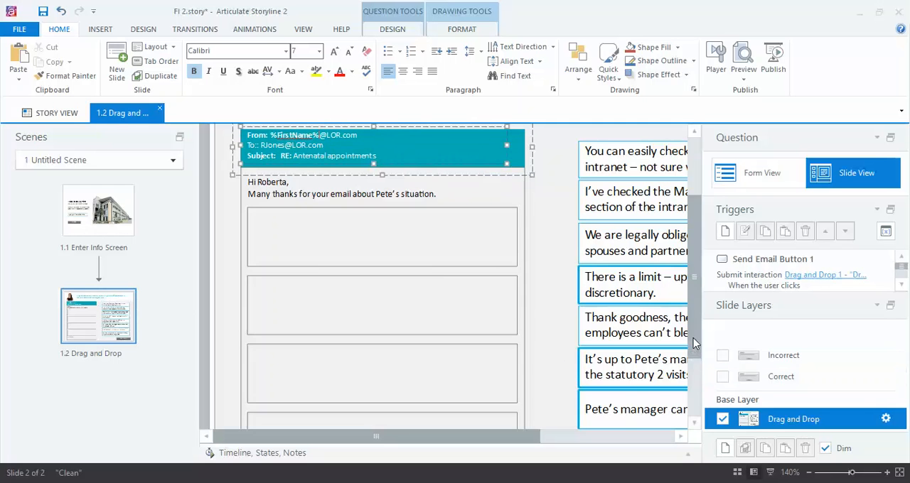
Step: Insert a reference to the FirstName variable on the line below "All the best," in the email sign-off
left_click_drag(695, 343, 703, 437)
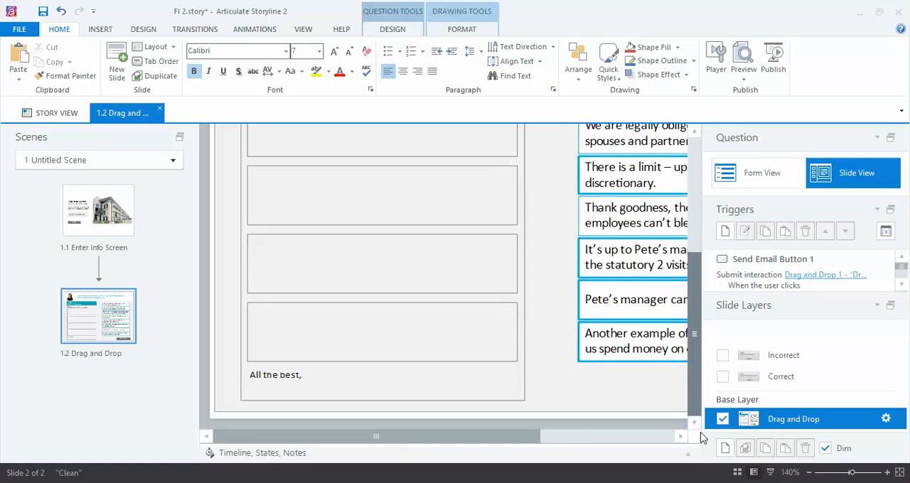
left_click(258, 388)
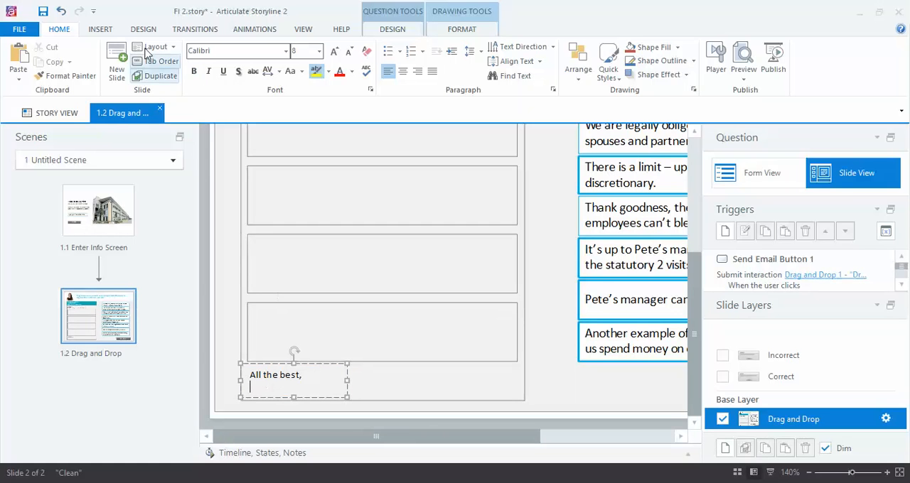
left_click(99, 30)
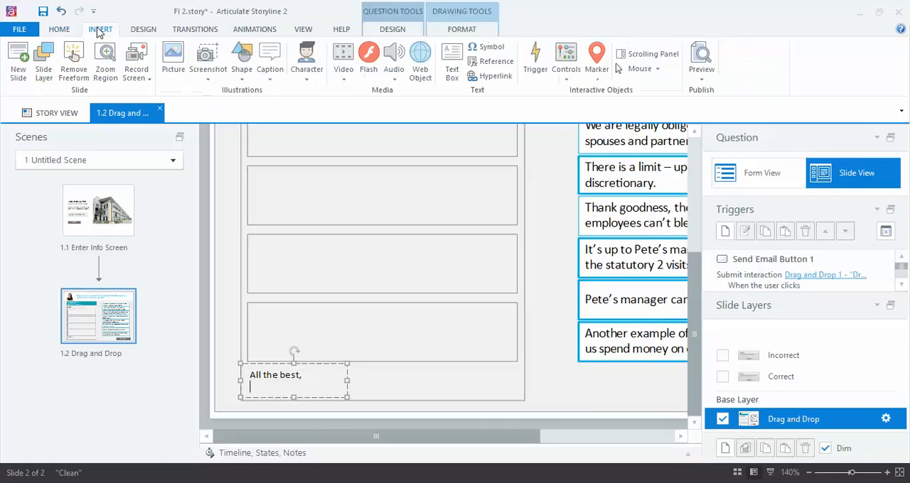
left_click(488, 64)
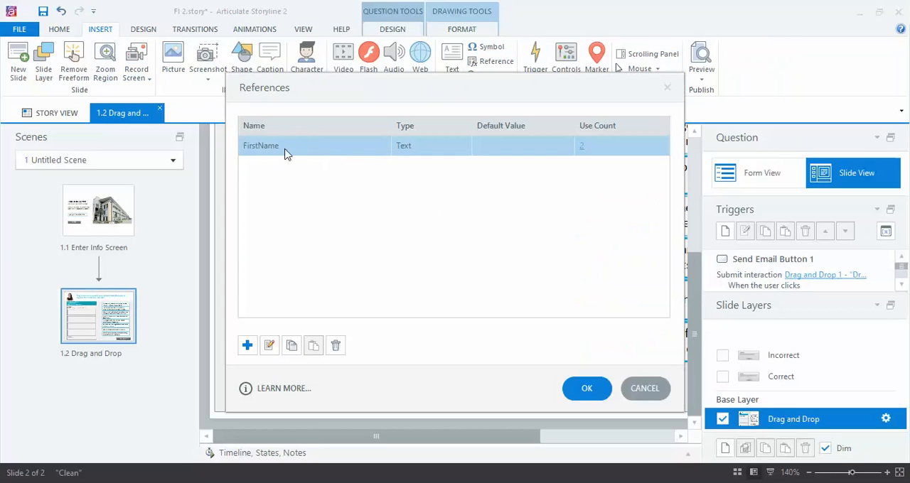
left_click(587, 390)
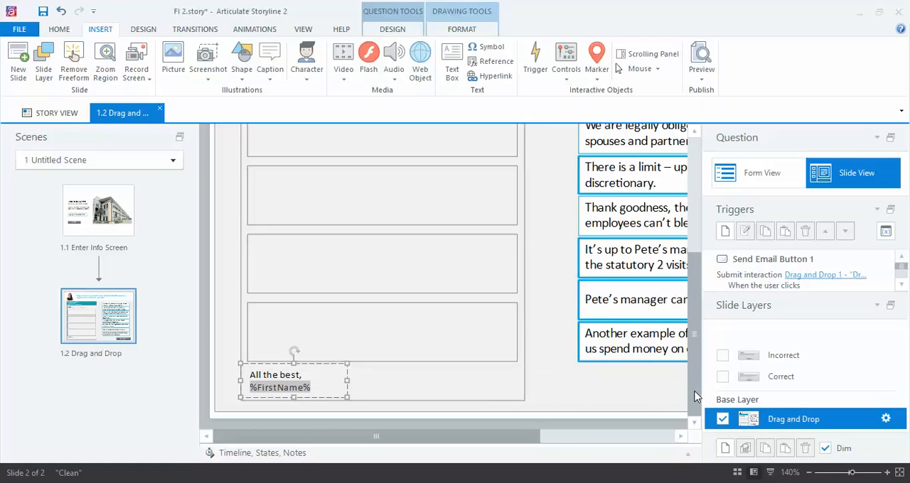
Step: Preview the current scene from its first slide
left_click_drag(697, 396, 705, 261)
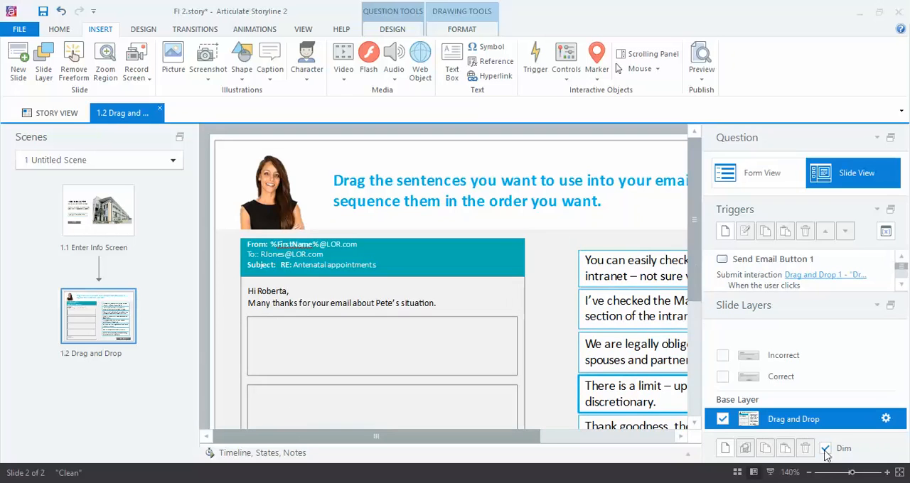
left_click(809, 473)
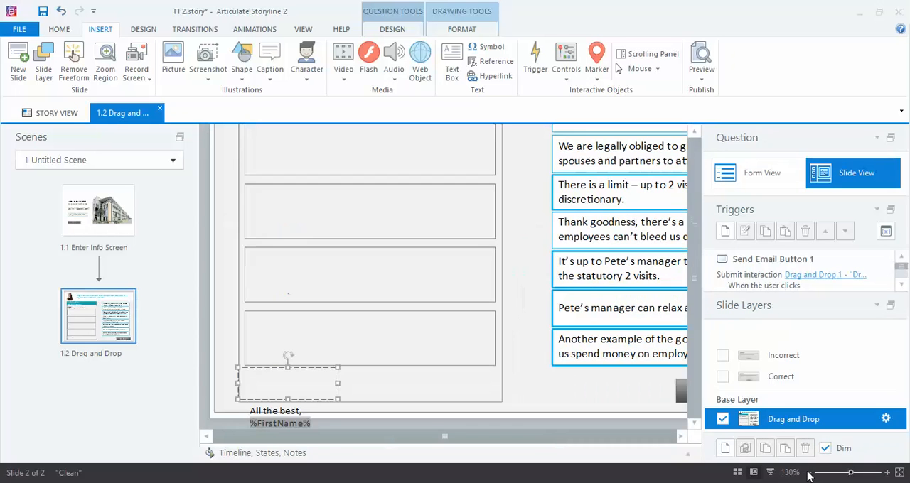
left_click(809, 473)
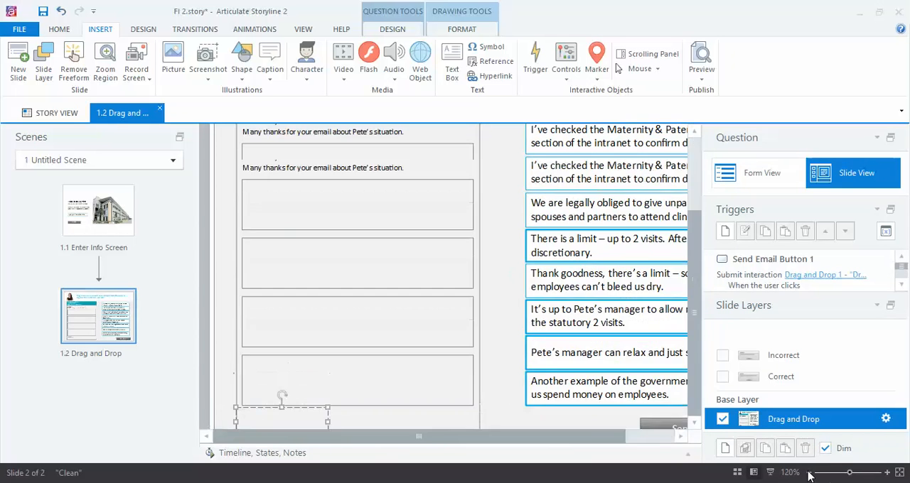
left_click(809, 473)
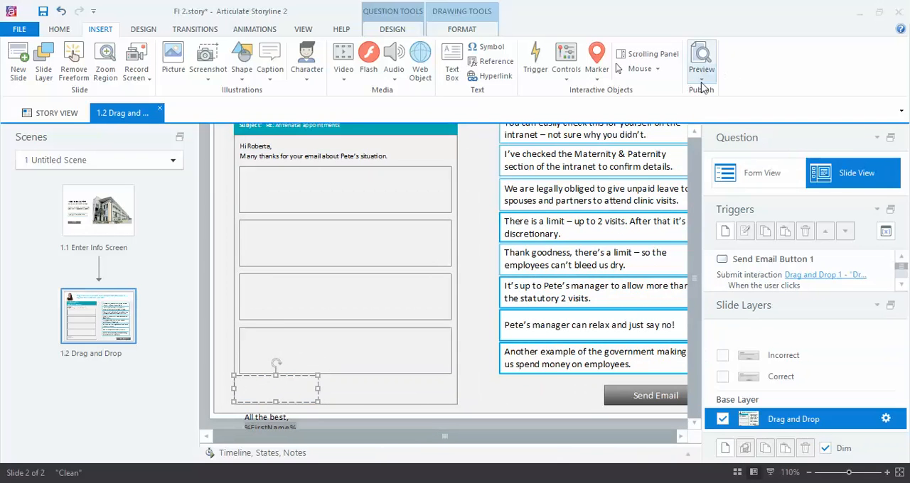
left_click(808, 474)
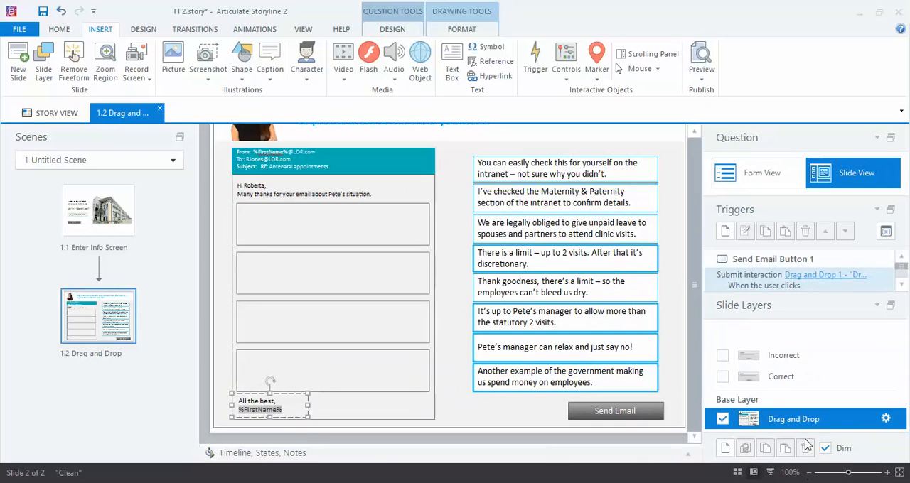
left_click(702, 82)
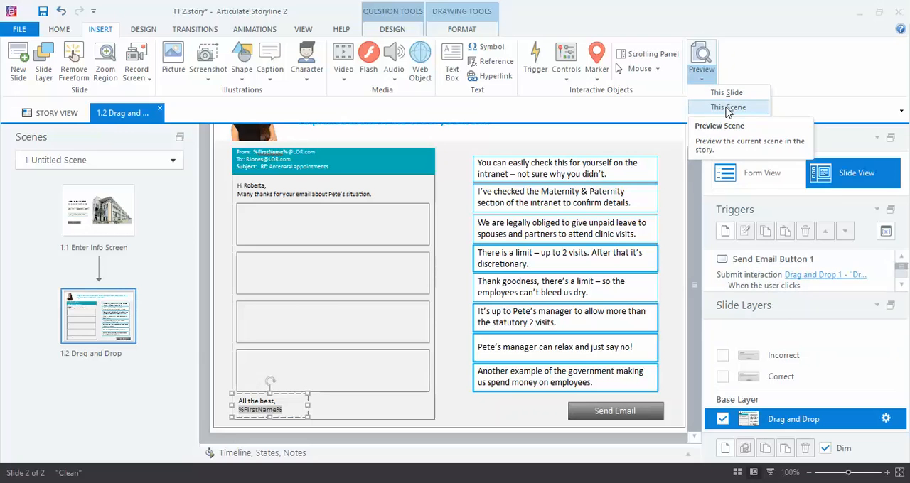
left_click(727, 108)
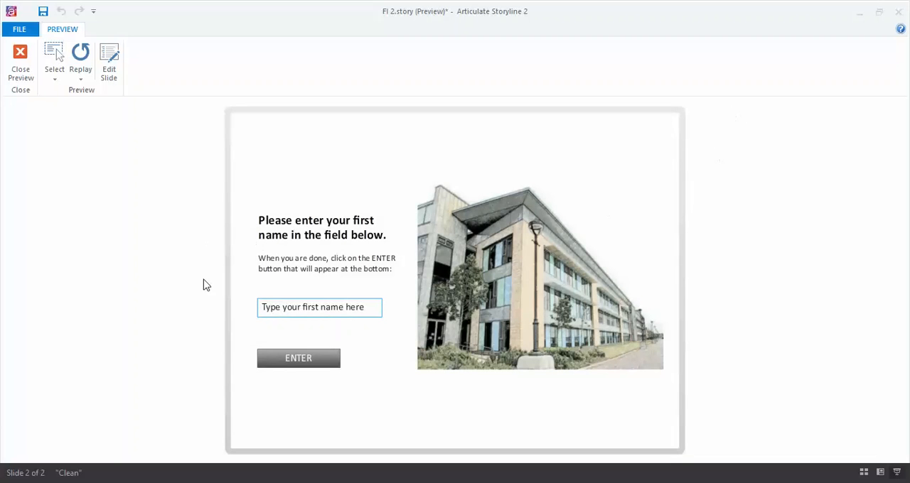
Step: Test the name field in the preview by entering a first name and submitting it to reach the email slide
left_click(282, 307)
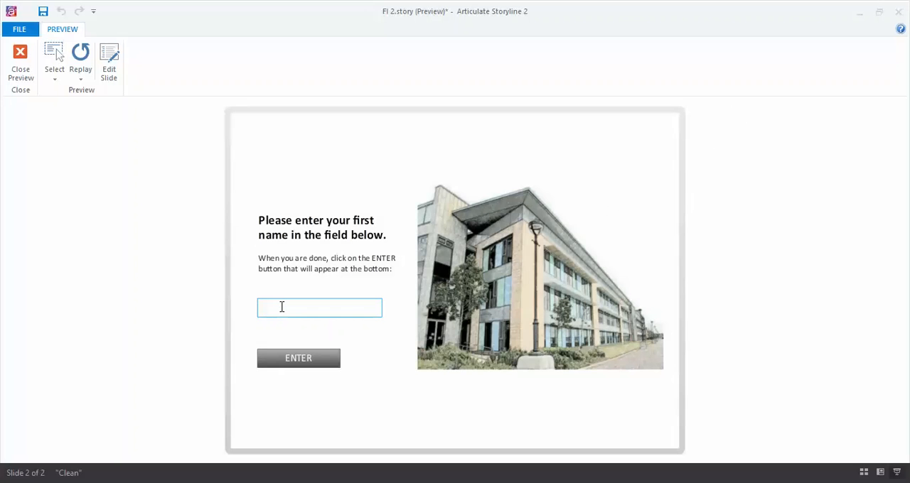
type("Bob")
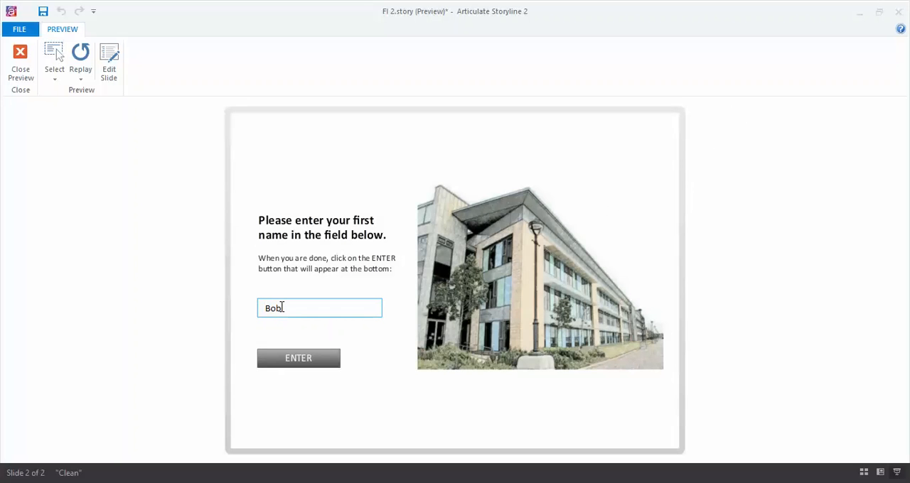
left_click(296, 363)
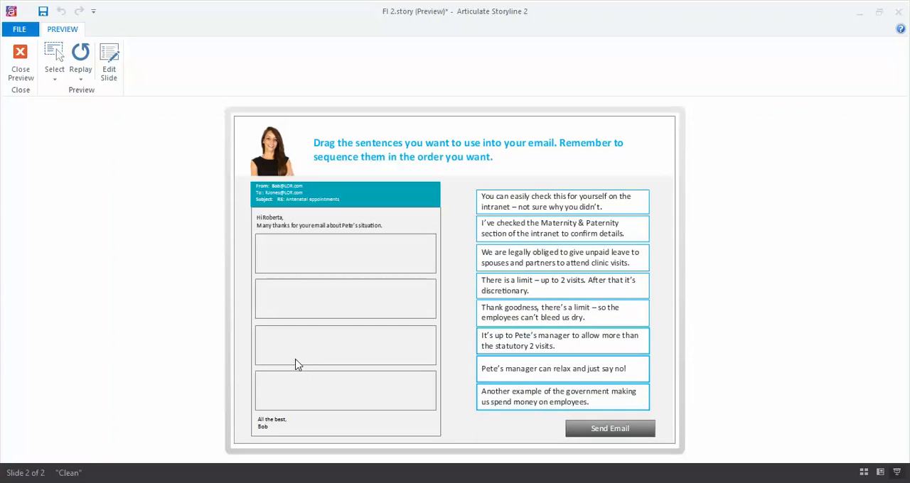